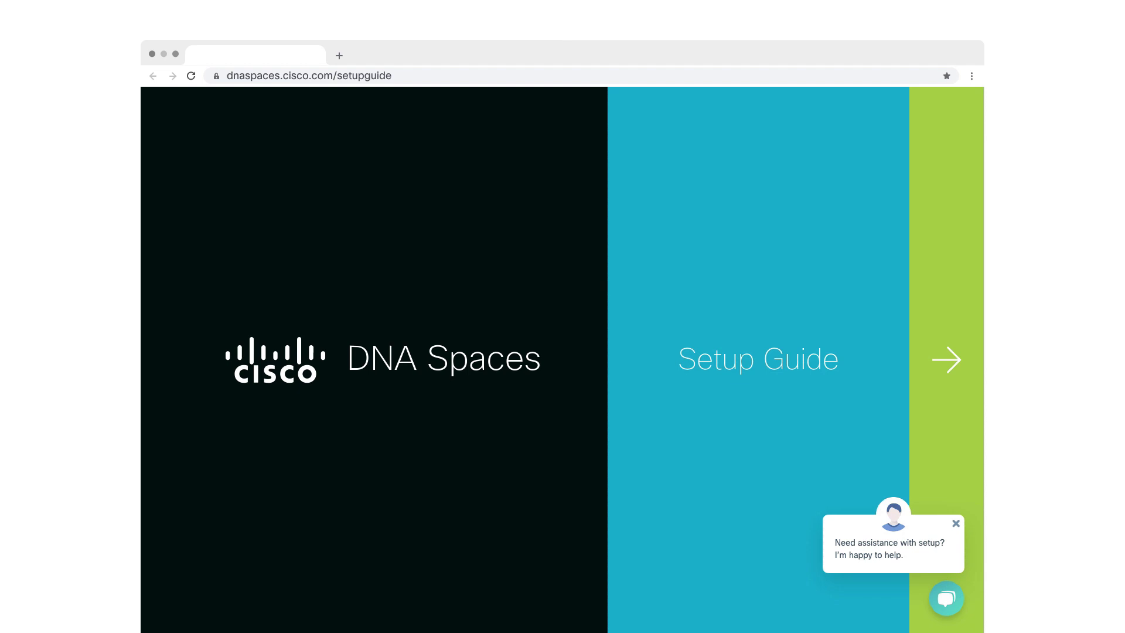
# Step: Advance past the Setup Guide welcome screen to the connection options page
pyautogui.click(946, 362)
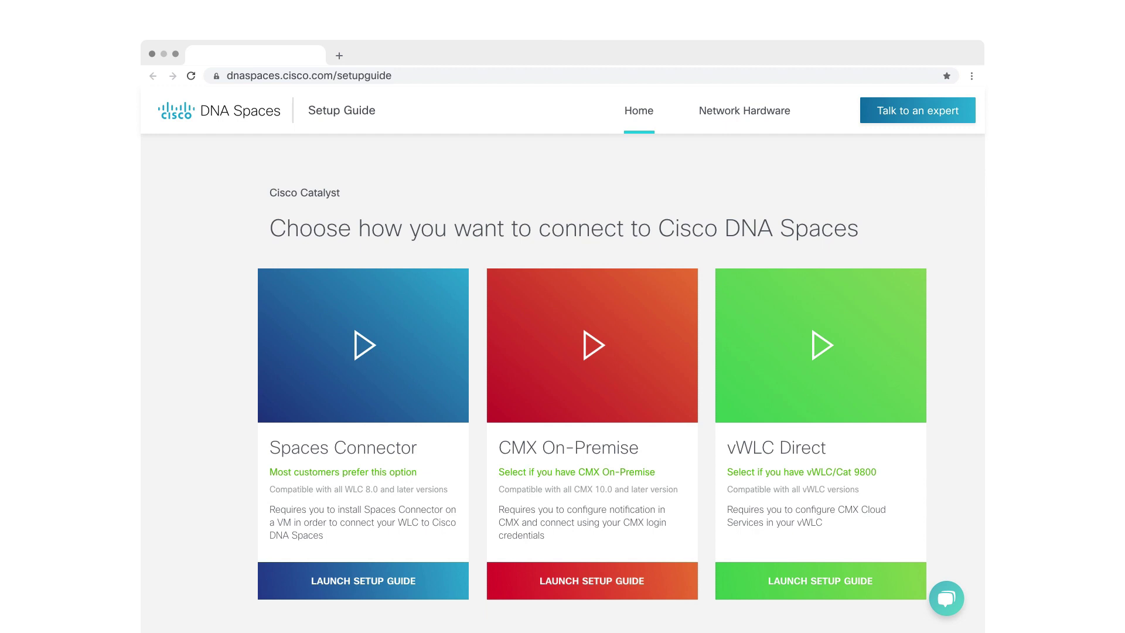
# Step: Choose Spaces Connector, begin at step 1 (deploy the Connector OVA), and open the Setup Assistant chat
pyautogui.click(427, 427)
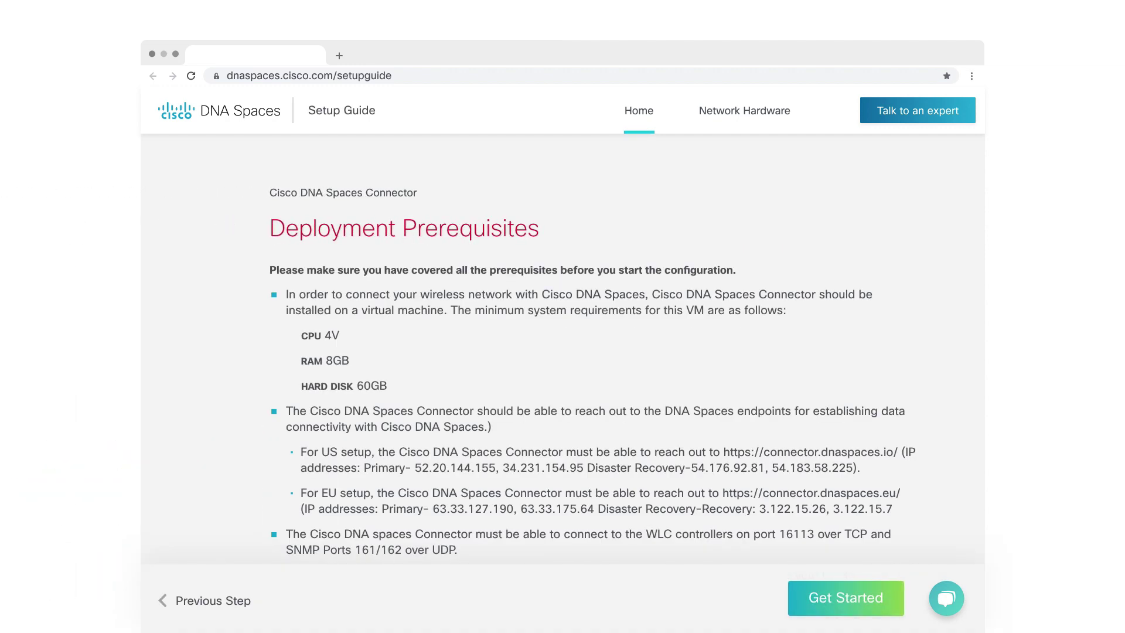
pyautogui.click(842, 607)
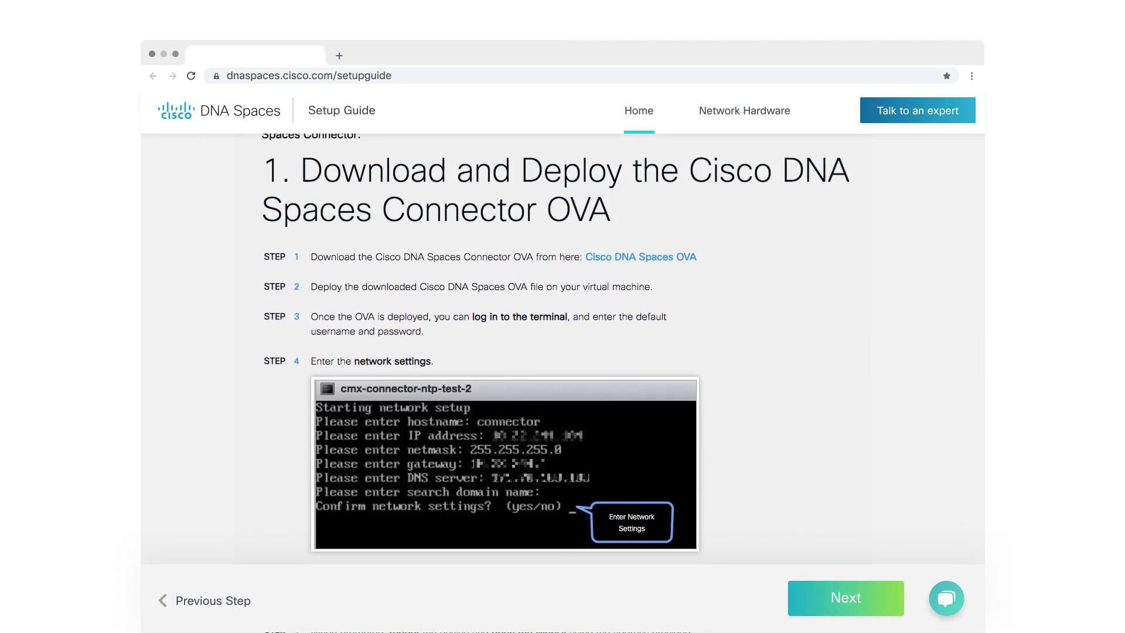
pyautogui.click(947, 598)
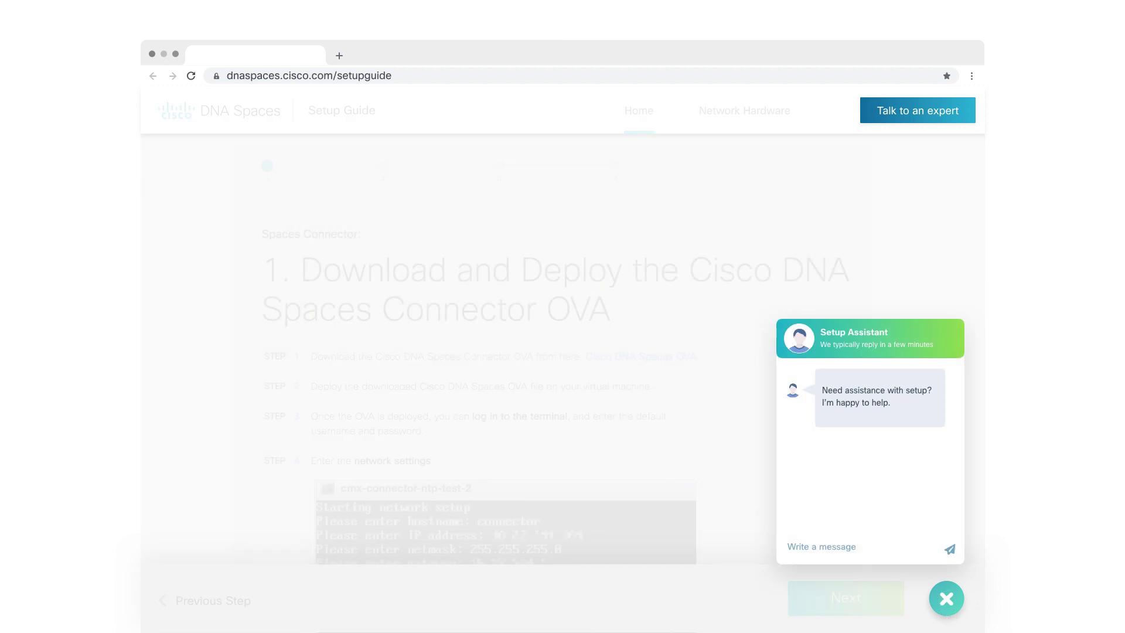
# Step: Bring up the Talk to an Expert request form over the step 1 Connector OVA page
pyautogui.click(916, 117)
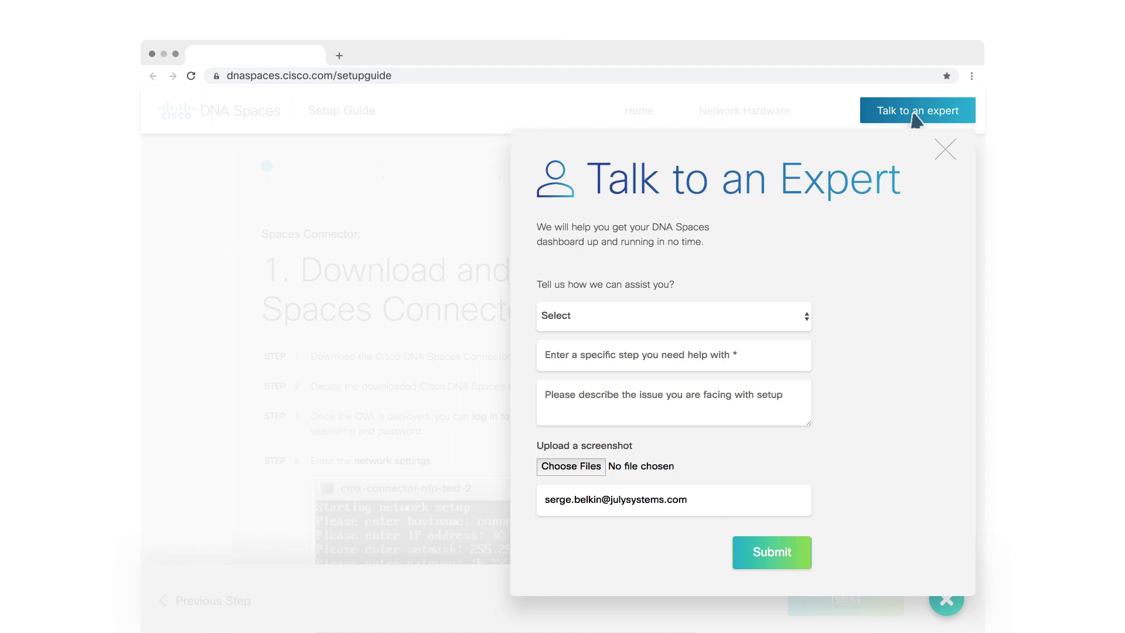